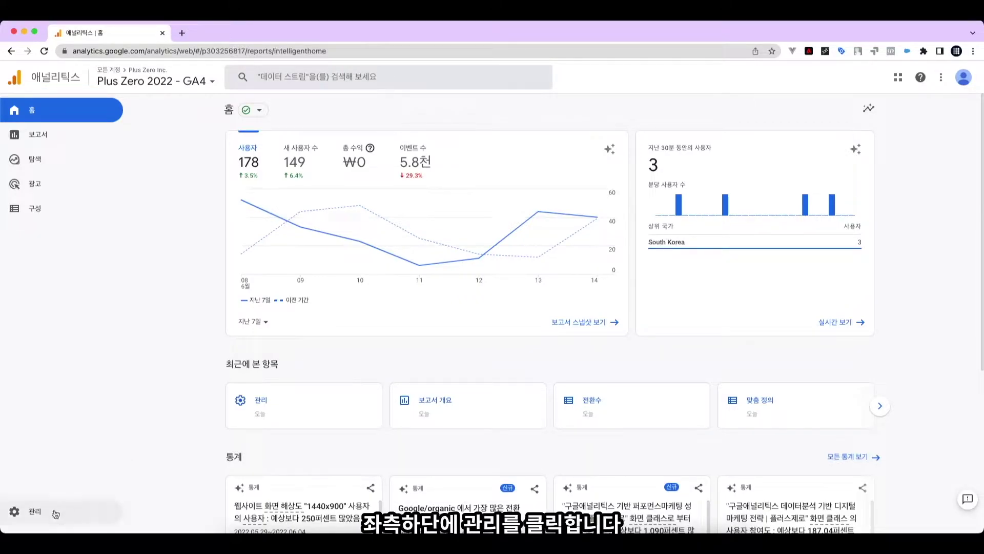
Open the Admin page for the Plus Zero 2022 - GA4 property.
left_click(65, 510)
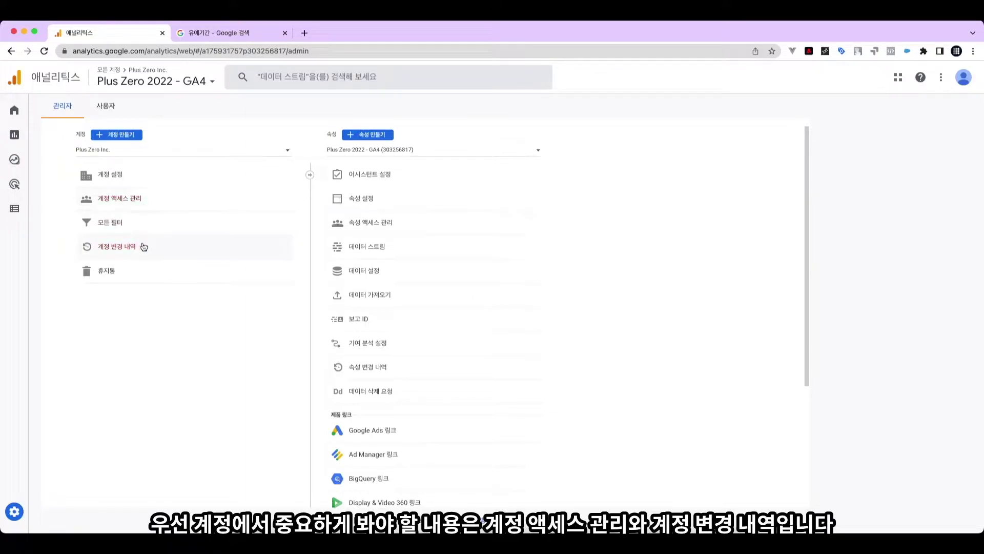
Review the account settings, the filter list with one exclude filter, and the empty account trash.
left_click(128, 180)
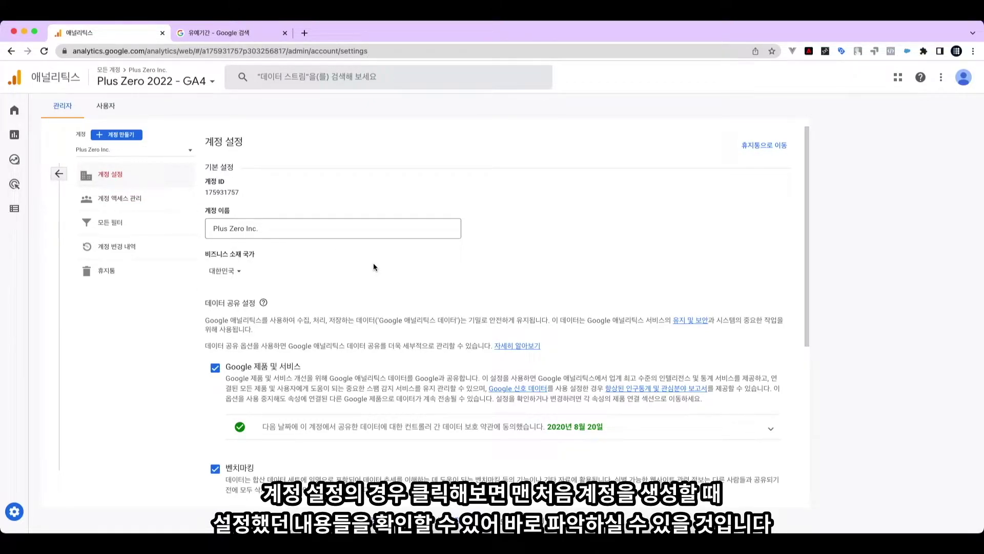
scroll(461, 377, "down", 3)
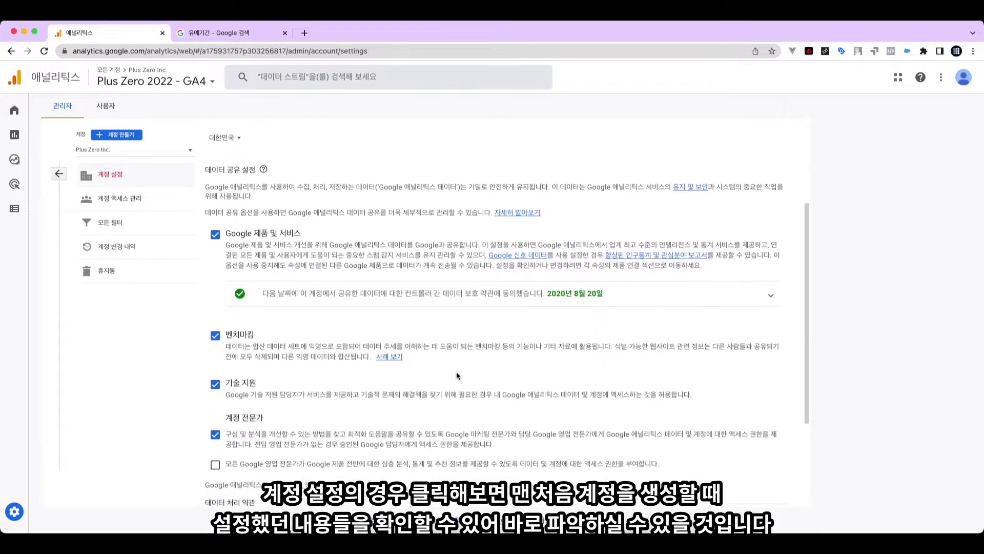
scroll(456, 368, "up", 3)
left_click(124, 226)
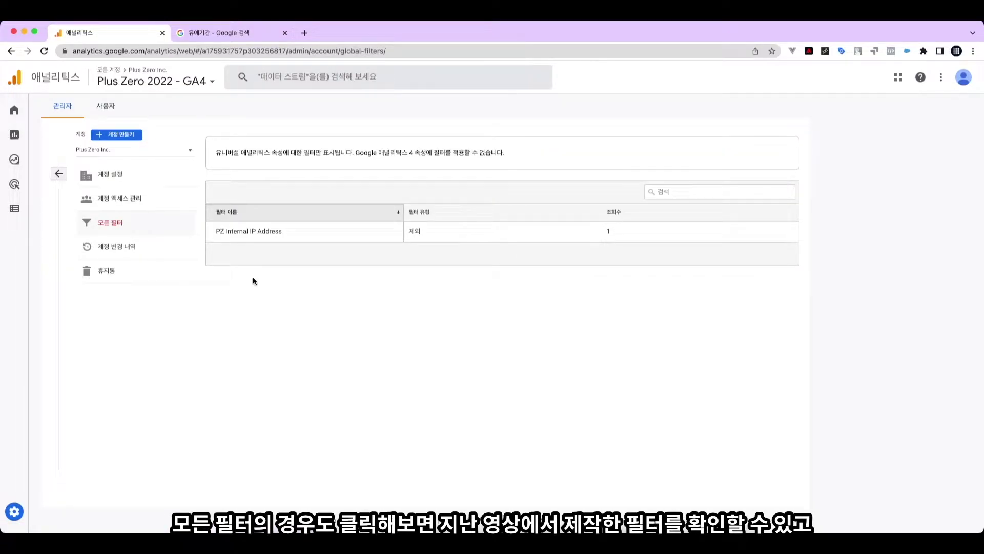
left_click(153, 273)
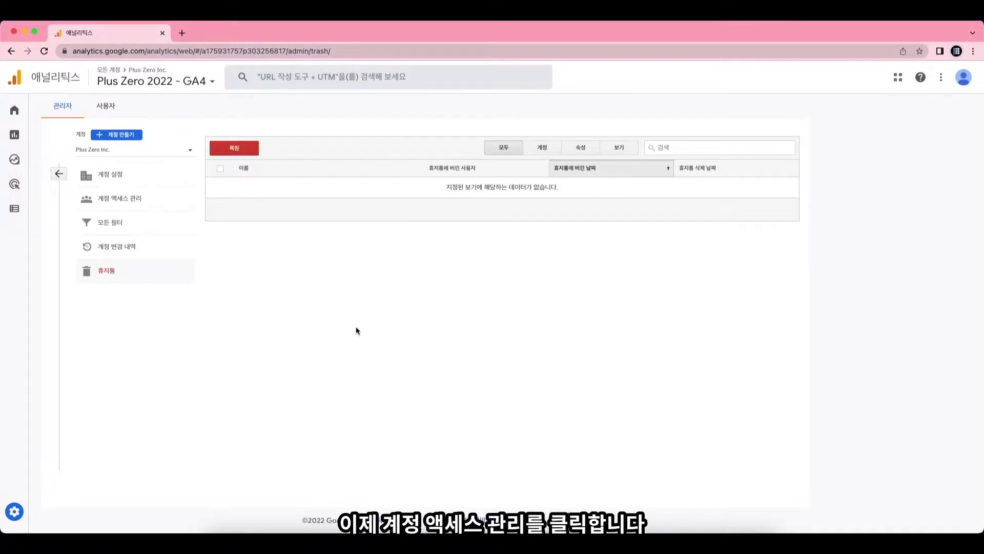
Open account access management and inspect the help center user's actions menu.
left_click(135, 202)
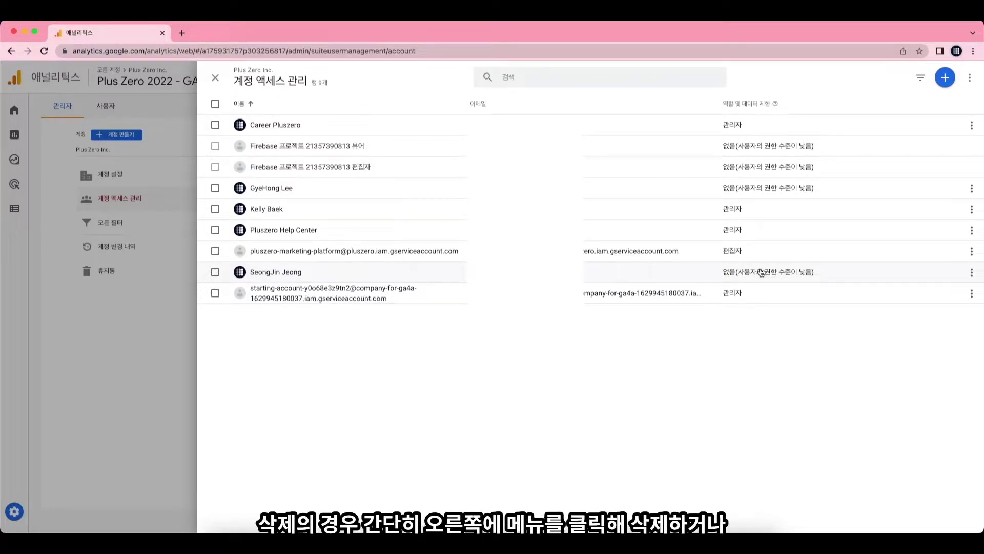
left_click(972, 231)
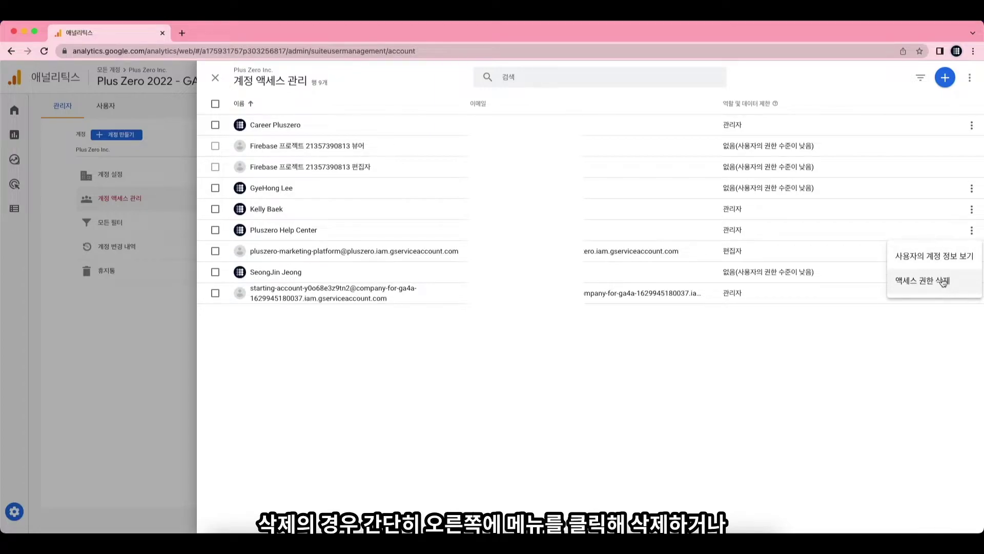
left_click(709, 382)
Select three users for access removal, then cancel so all 9 users remain.
left_click(215, 232)
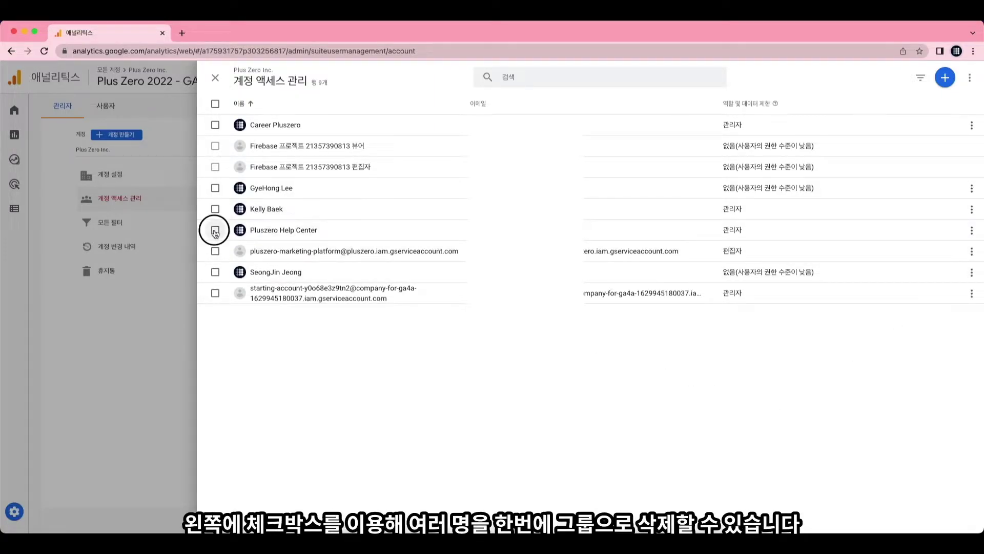
left_click(215, 210)
left_click(215, 188)
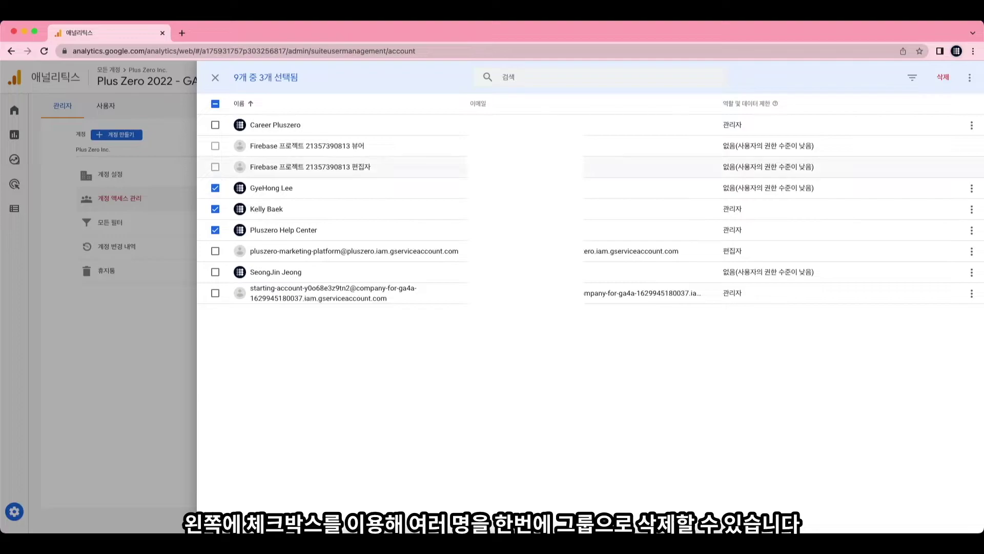
left_click(935, 88)
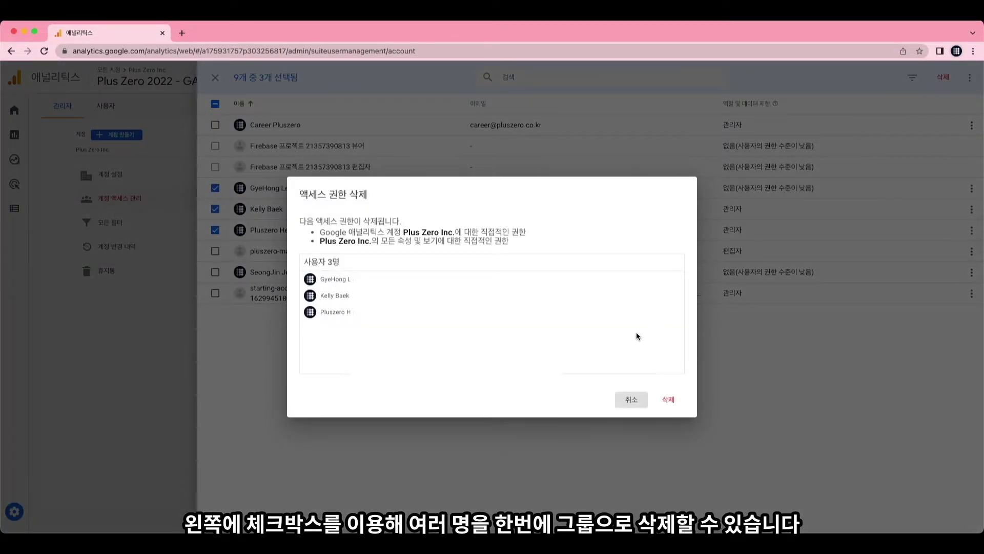
left_click(626, 401)
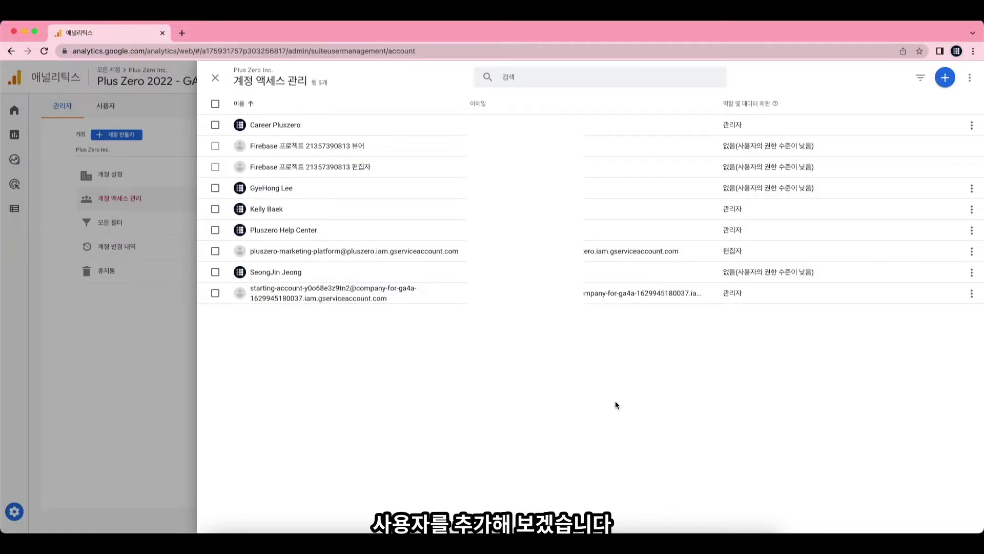
Start adding a single new user and enter their e-mail address, keeping the Viewer role preselected.
left_click(948, 82)
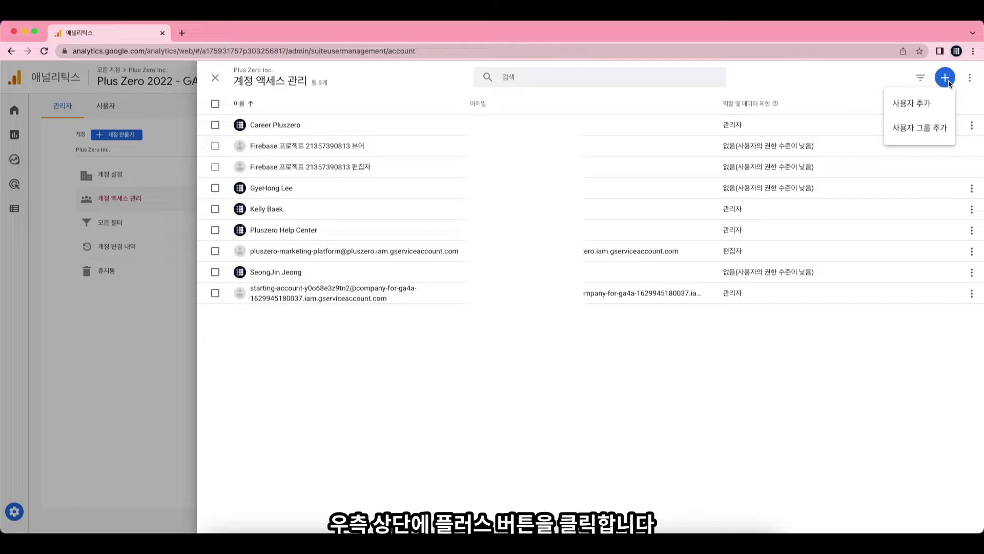
left_click(936, 108)
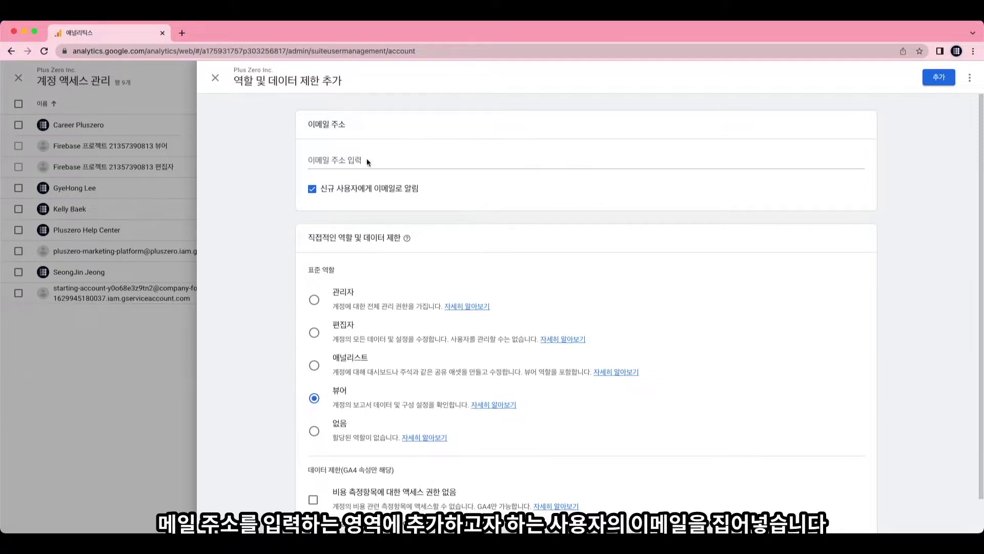
left_click(421, 164)
type("히")
key("BackSpace")
key("BackSpace")
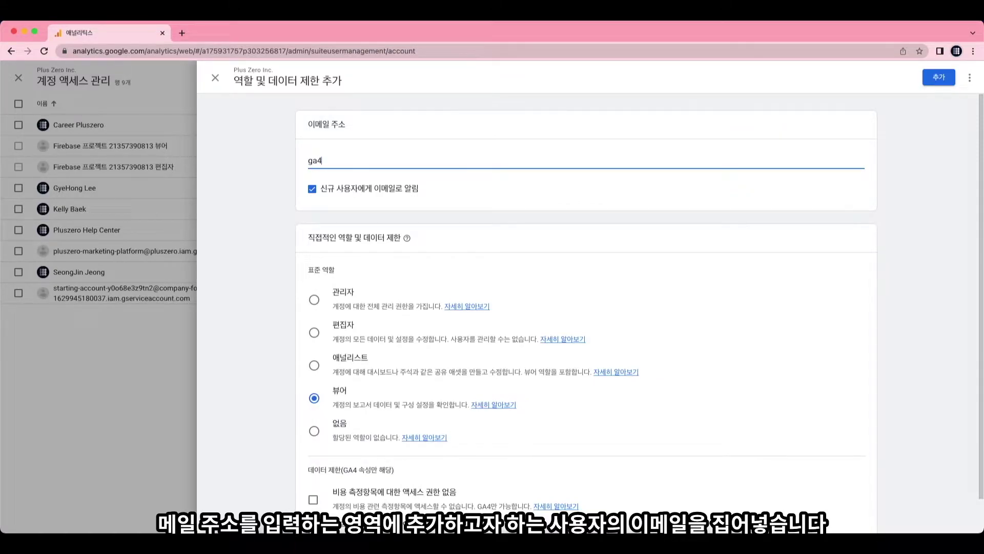
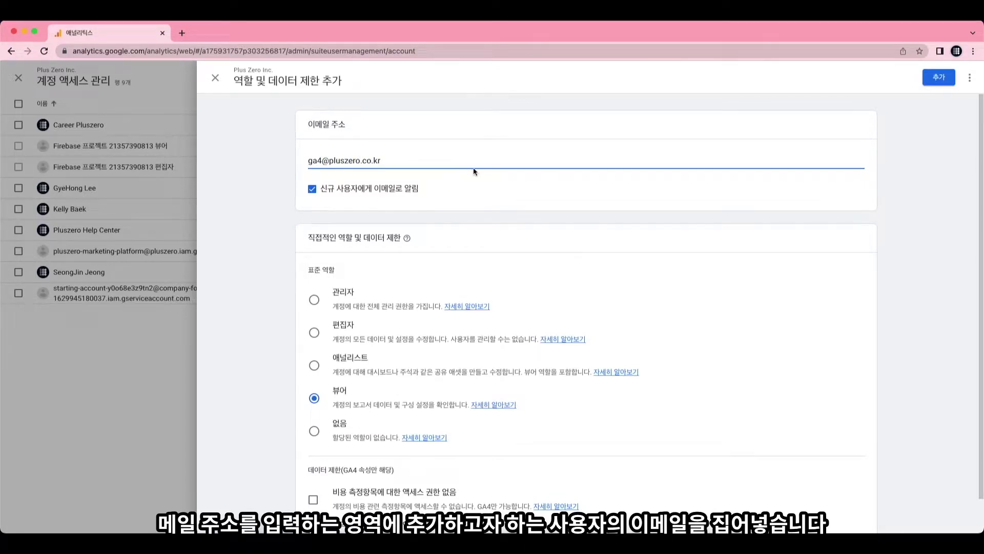
key("super+BackSpace")
key("super+v")
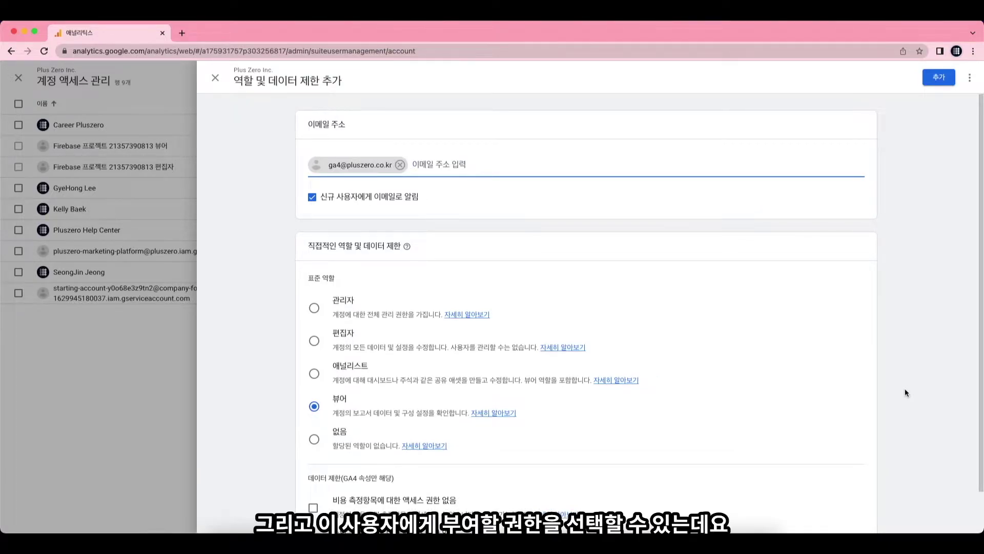
Try the Administrator, Editor and Analyst roles for the new user, ending with Administrator.
scroll(909, 380, "down", 2)
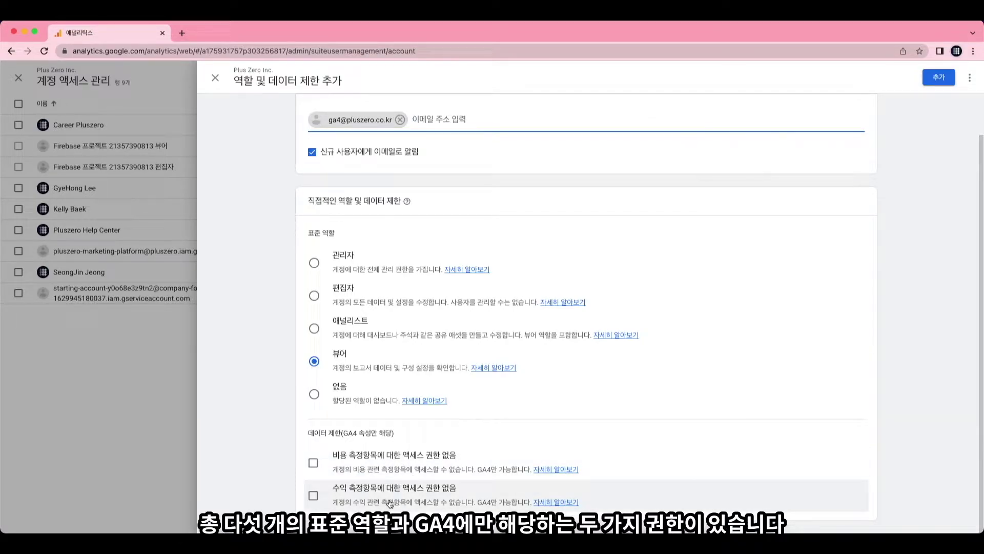
left_click(400, 268)
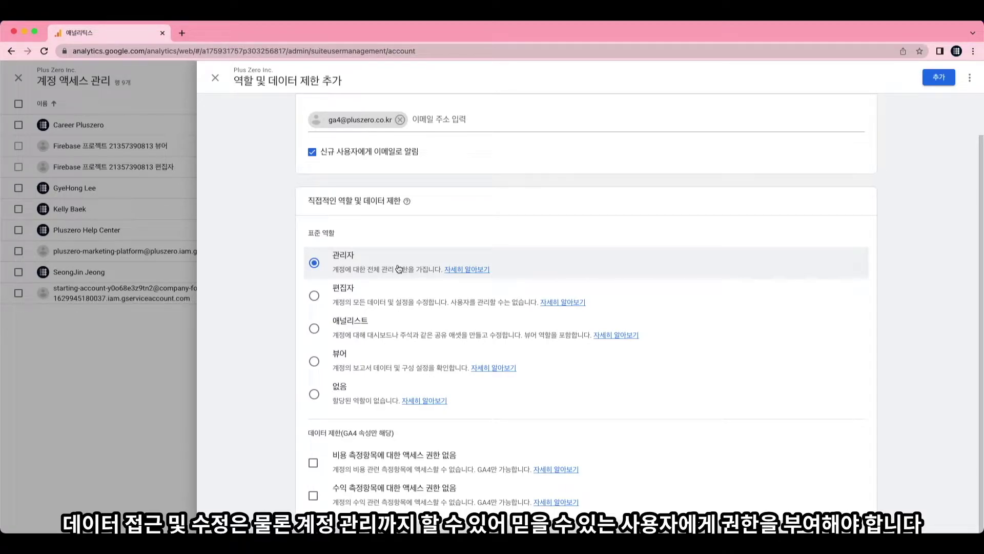
left_click(400, 292)
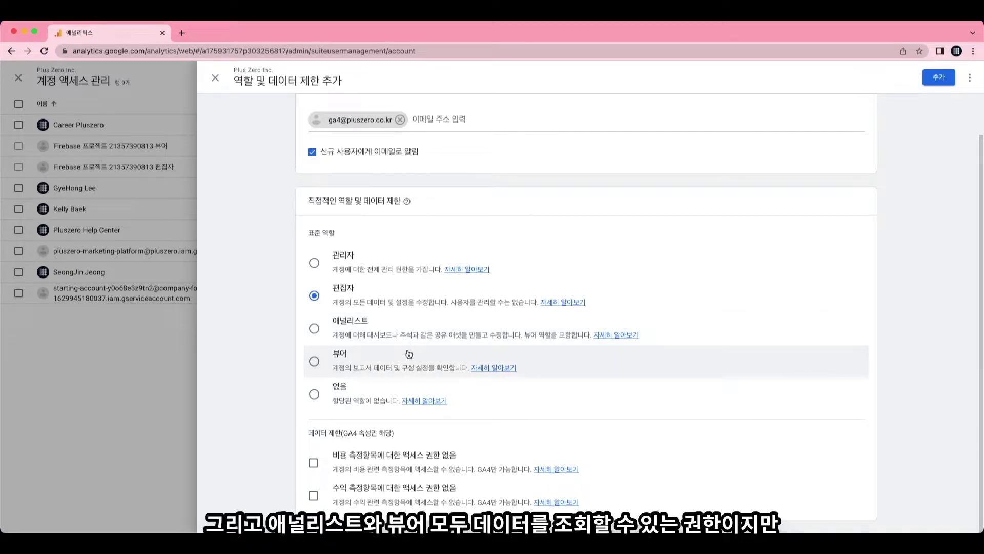
left_click(358, 337)
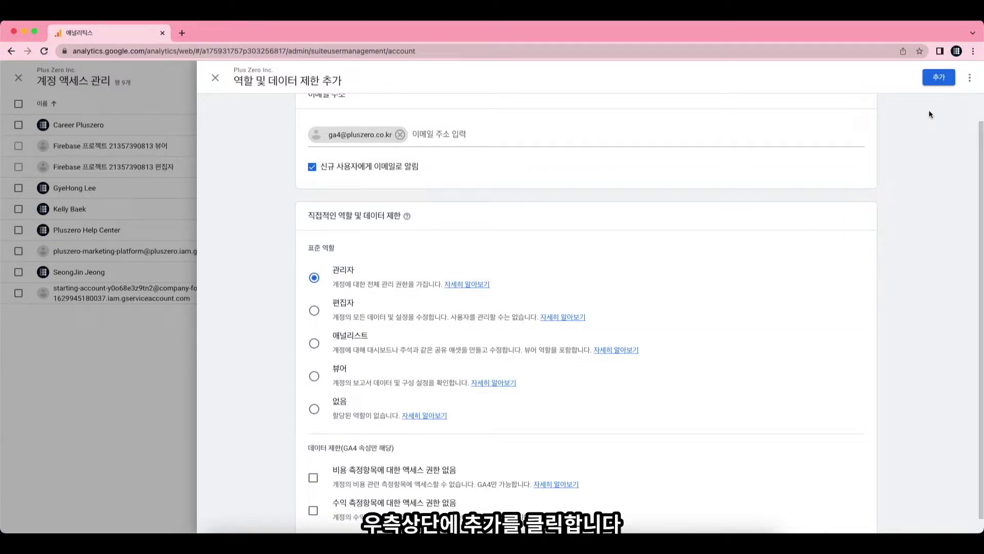
Add the new user as Administrator and select them in the 10-user list.
left_click(939, 78)
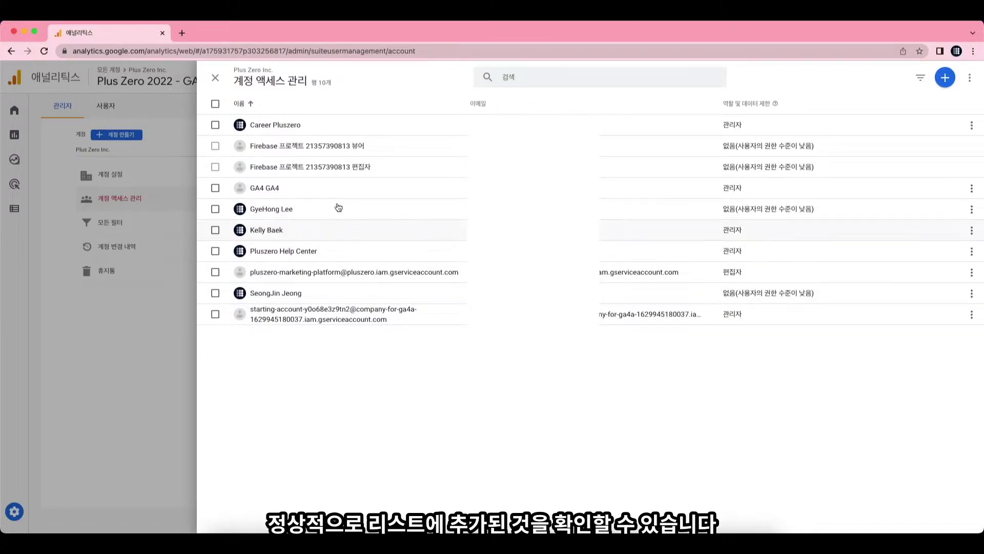
left_click(216, 188)
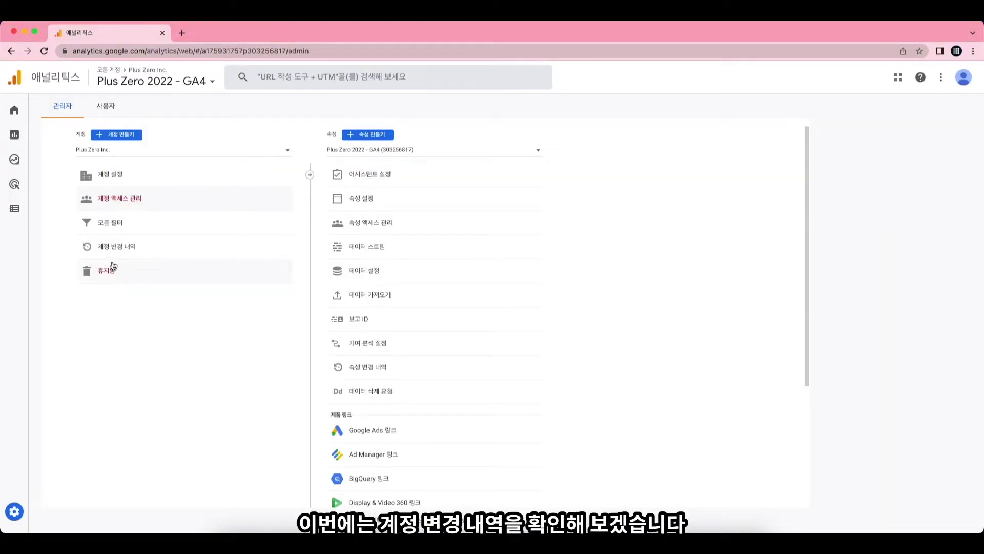
left_click(127, 253)
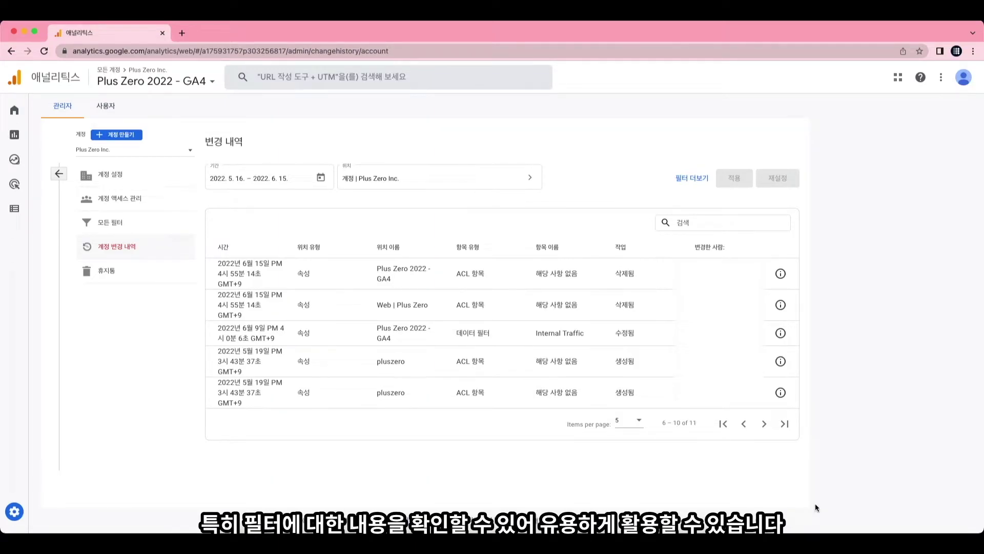
left_click(464, 336)
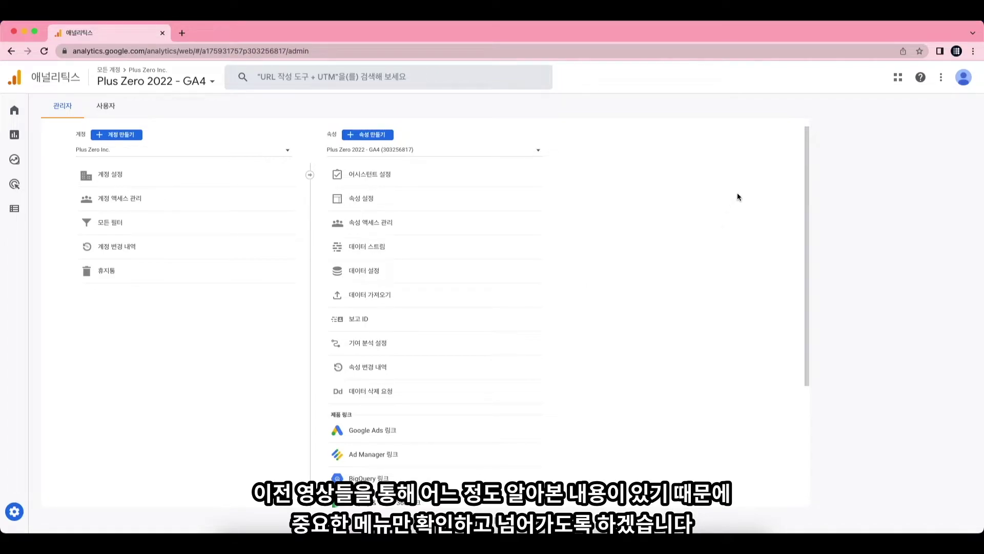
Review the property settings and access management, then open the Data collection settings page.
left_click(394, 199)
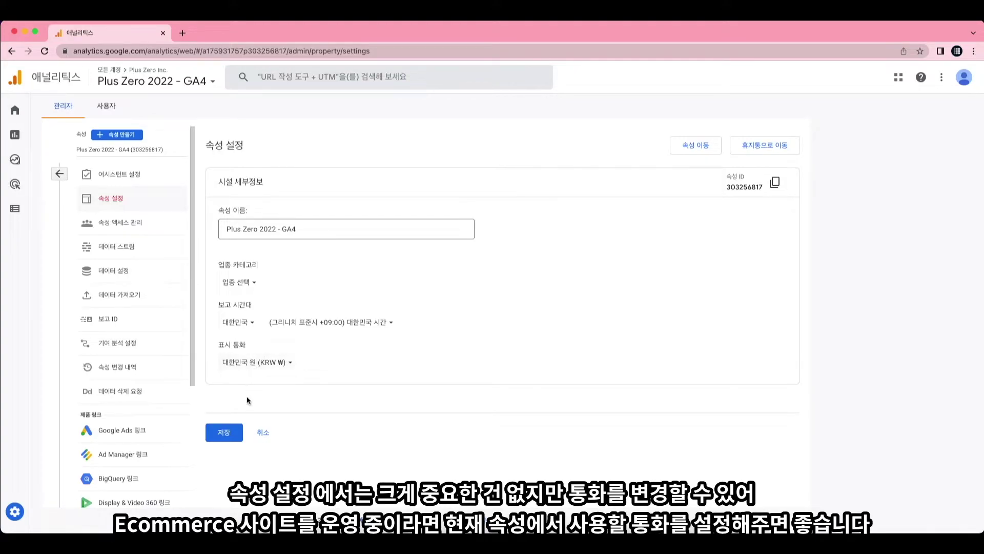
left_click(232, 431)
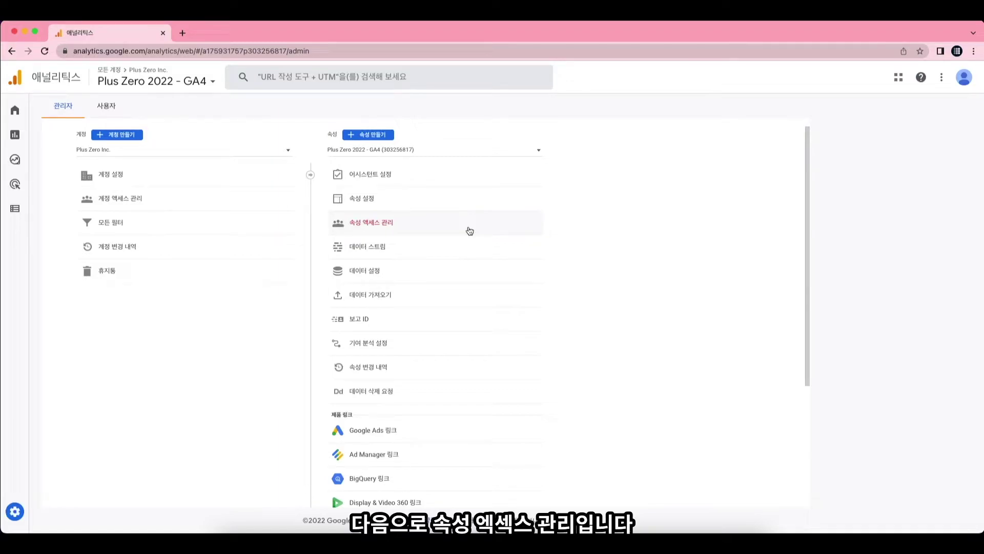
left_click(469, 228)
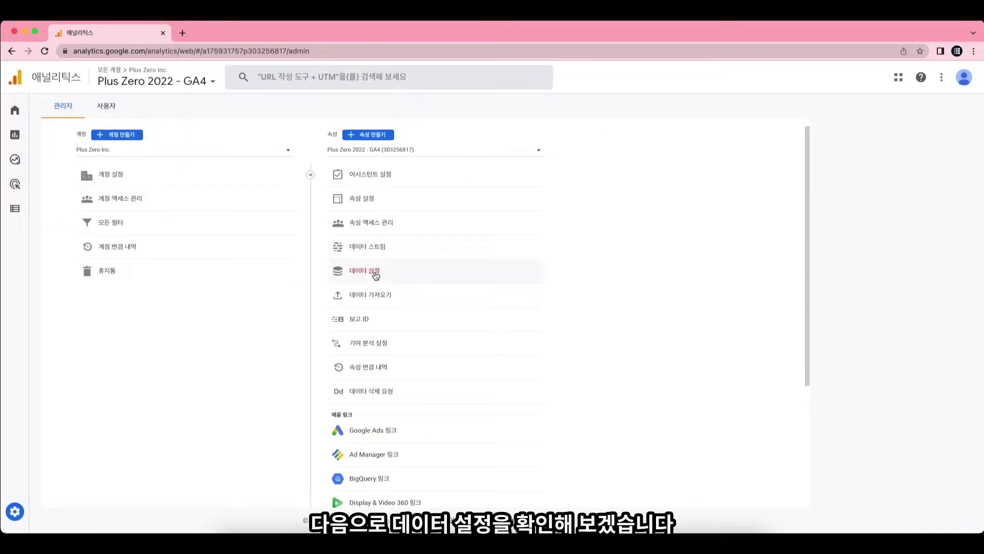
left_click(376, 276)
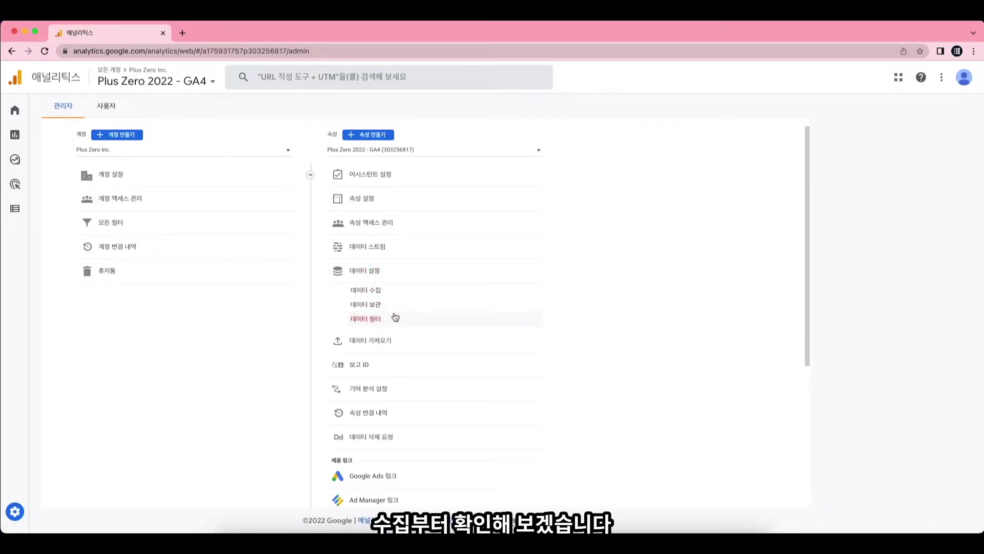
left_click(393, 297)
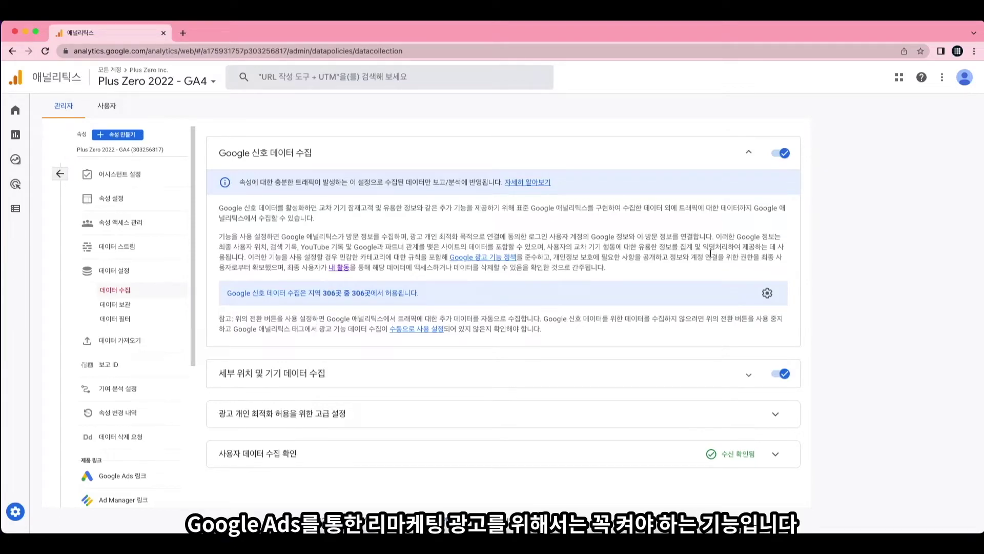
Expand the granular location and device data collection card, showing 306 of 306 regions allowed.
left_click(766, 292)
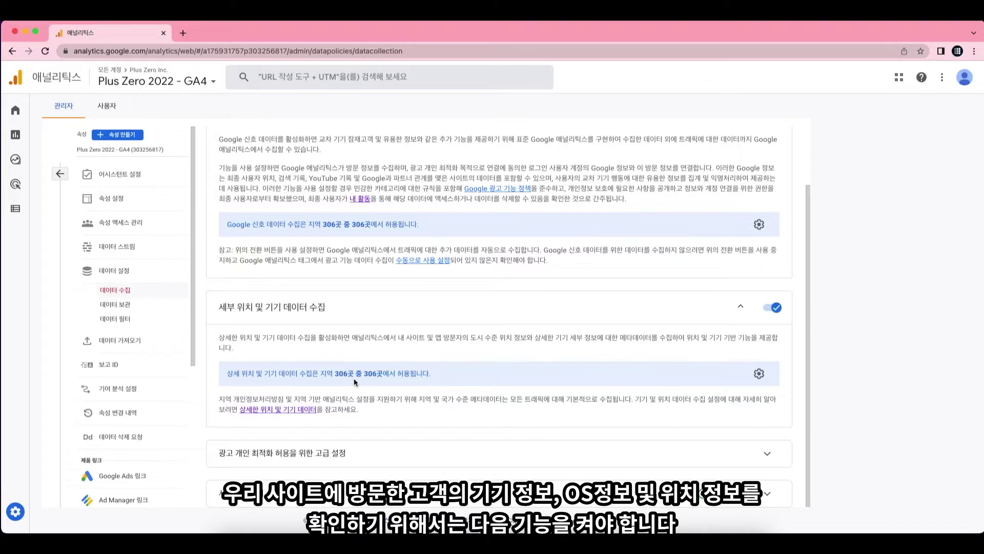
Expand the advanced ads personalization and user data collection acknowledgement cards.
scroll(771, 319, "down", 3)
left_click(768, 311)
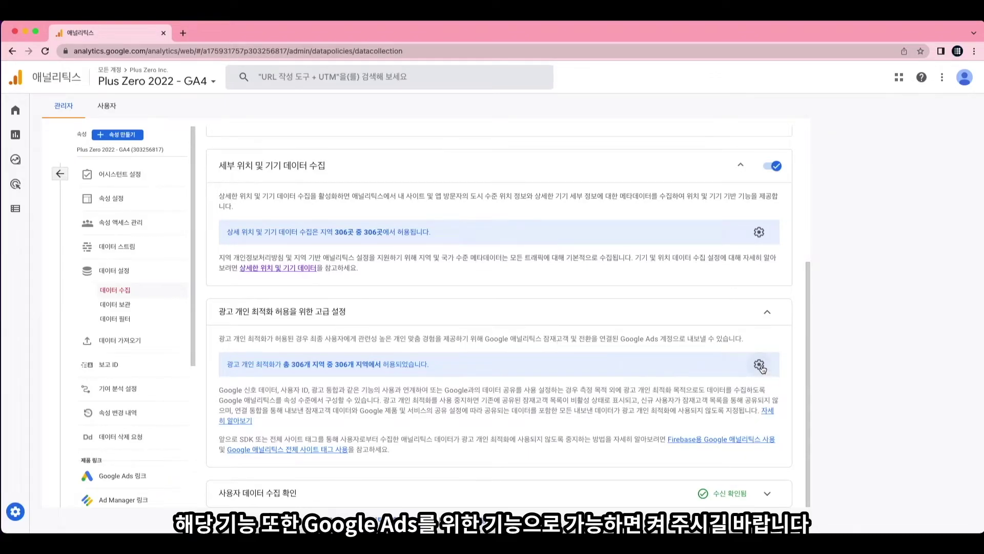
left_click(311, 493)
scroll(311, 456, "down", 1)
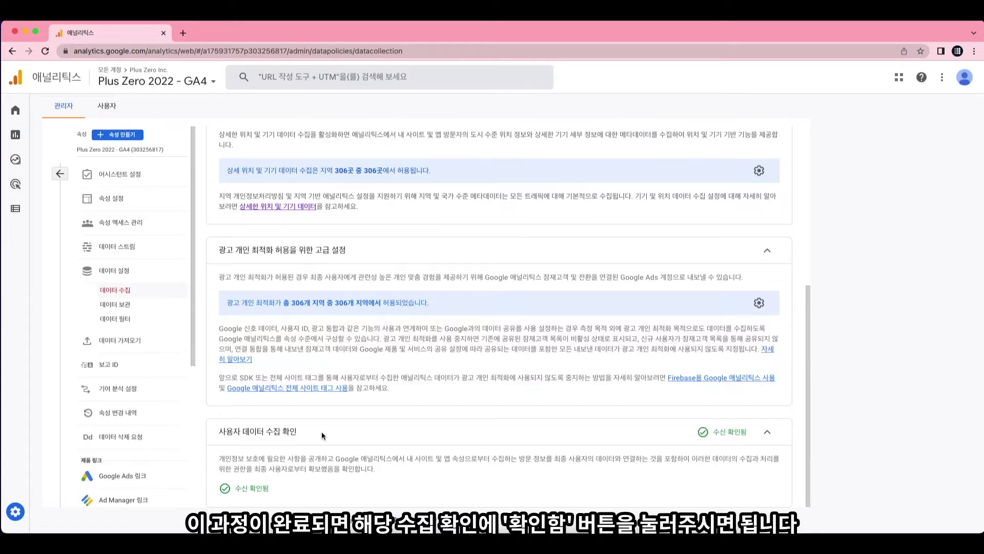
Open Data retention, showing 2-month event retention and reset on new activity on.
left_click(146, 309)
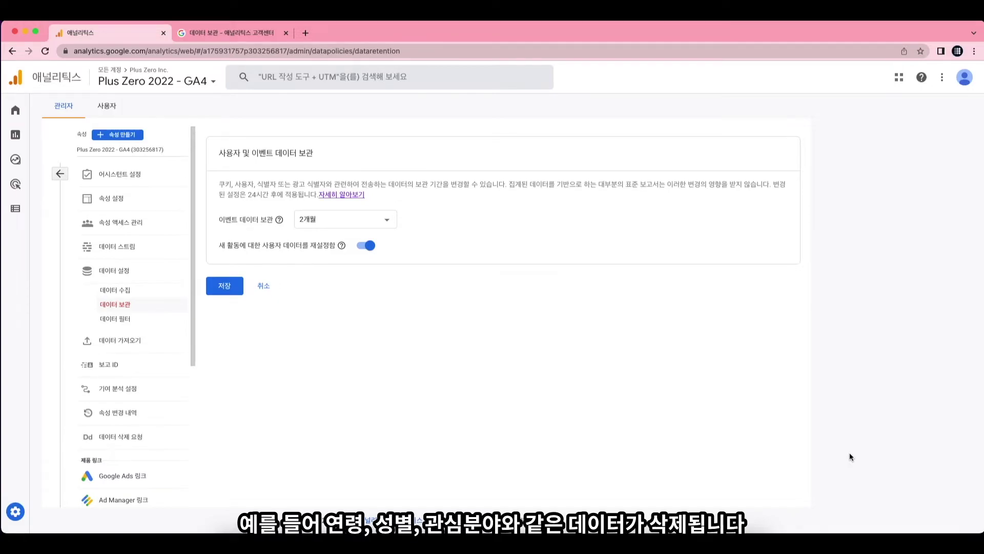
Go to the property's Data Import page (데이터 가져오기), which has no data sources yet.
left_click(147, 341)
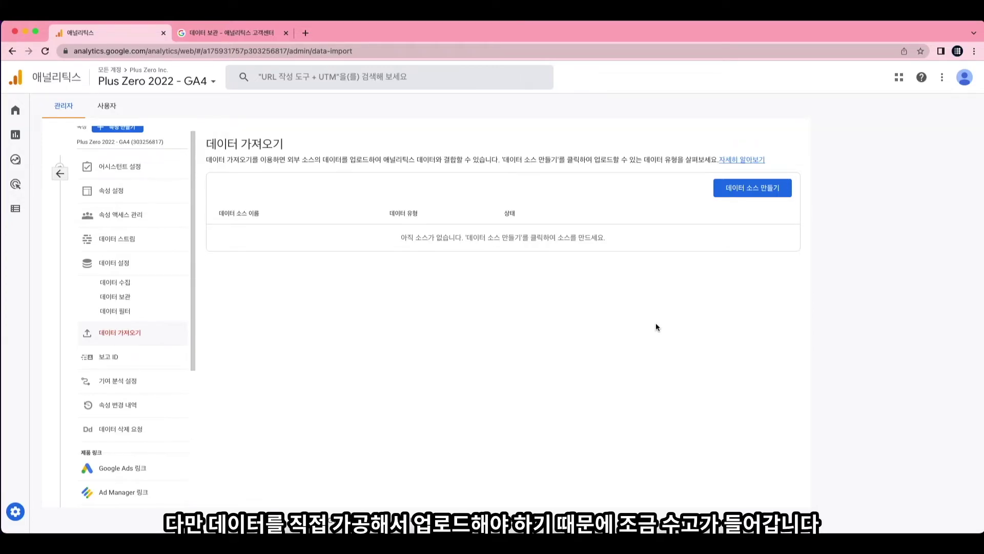
left_click(757, 196)
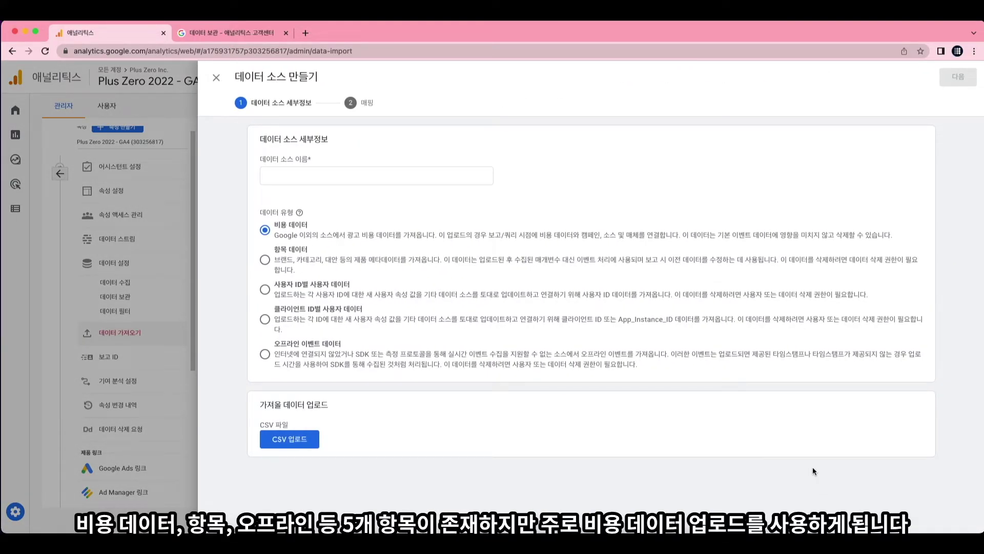
left_click(346, 350)
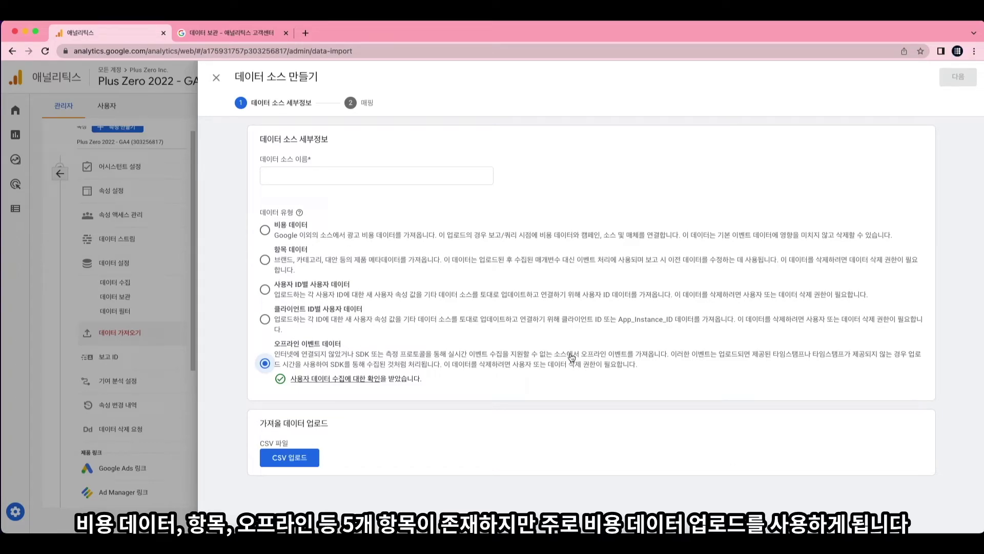
left_click(301, 226)
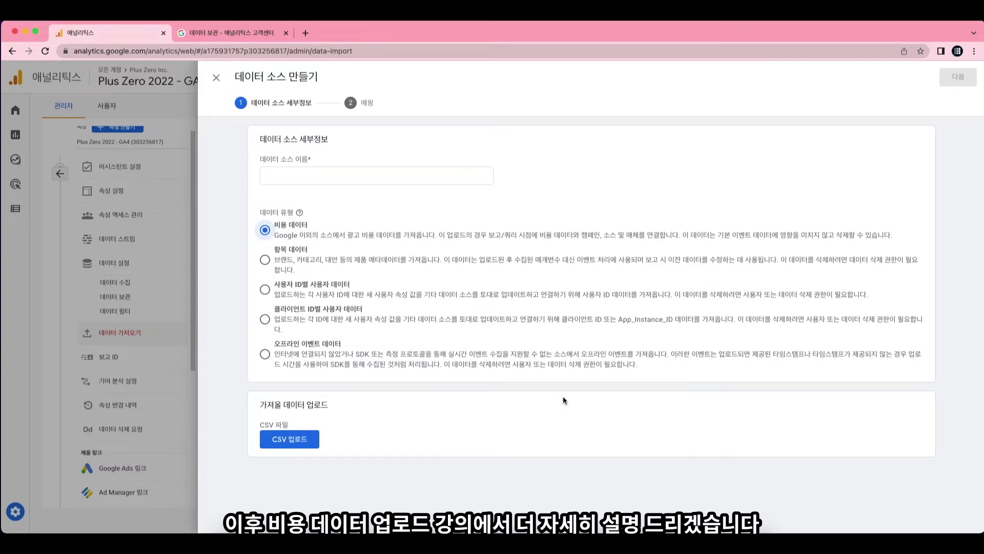
left_click(191, 380)
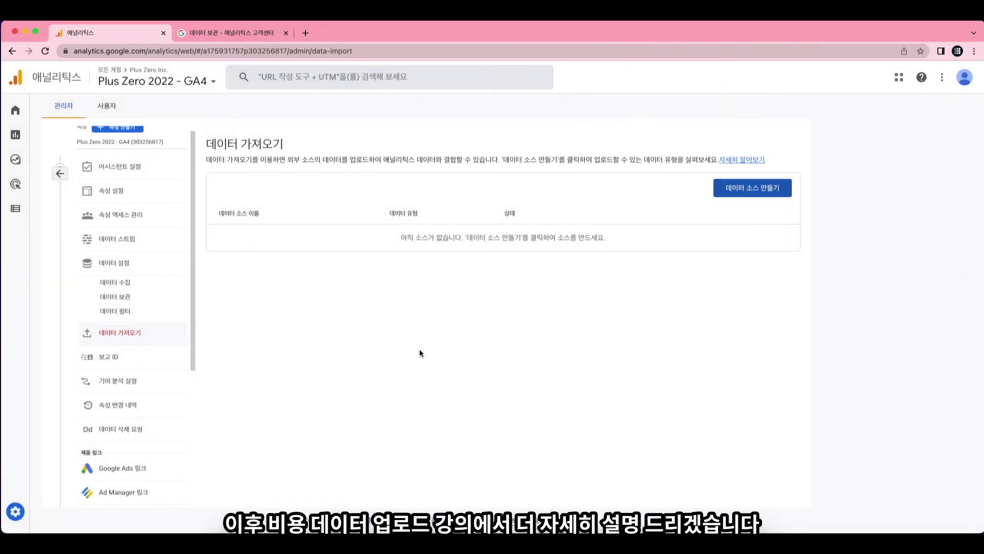
In Reporting Identity, expand the Blended (혼합됨) and Observed (관찰됨) options to compare them.
left_click(134, 357)
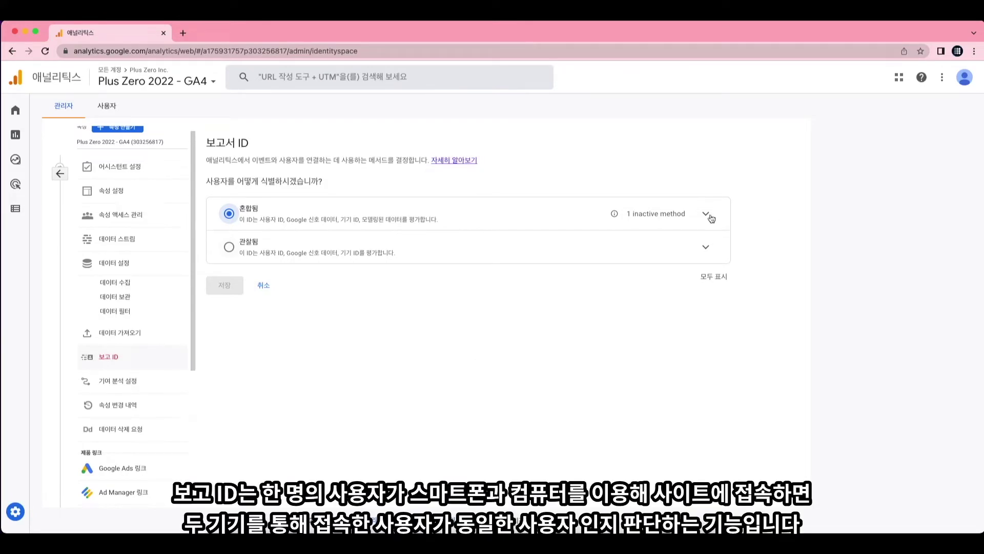
left_click(708, 215)
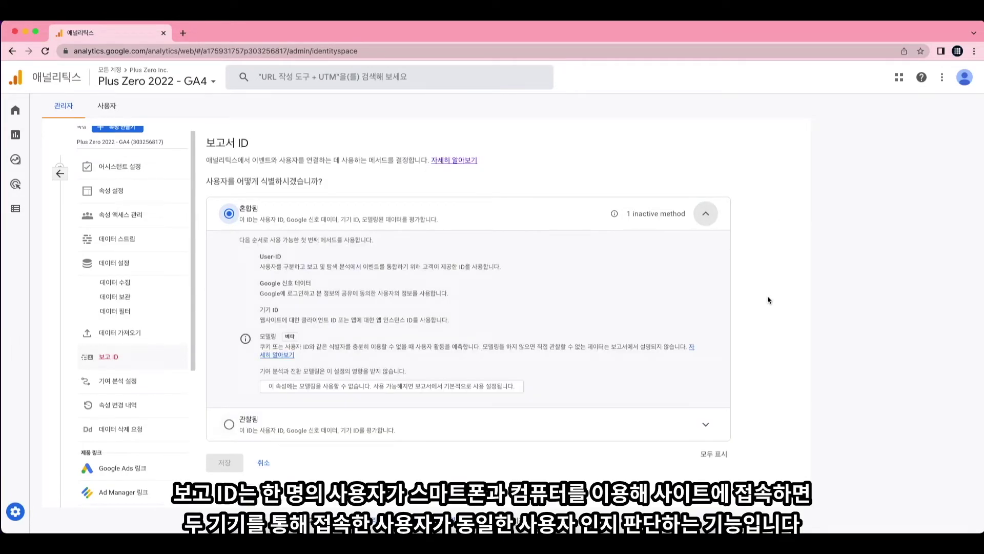
left_click(712, 426)
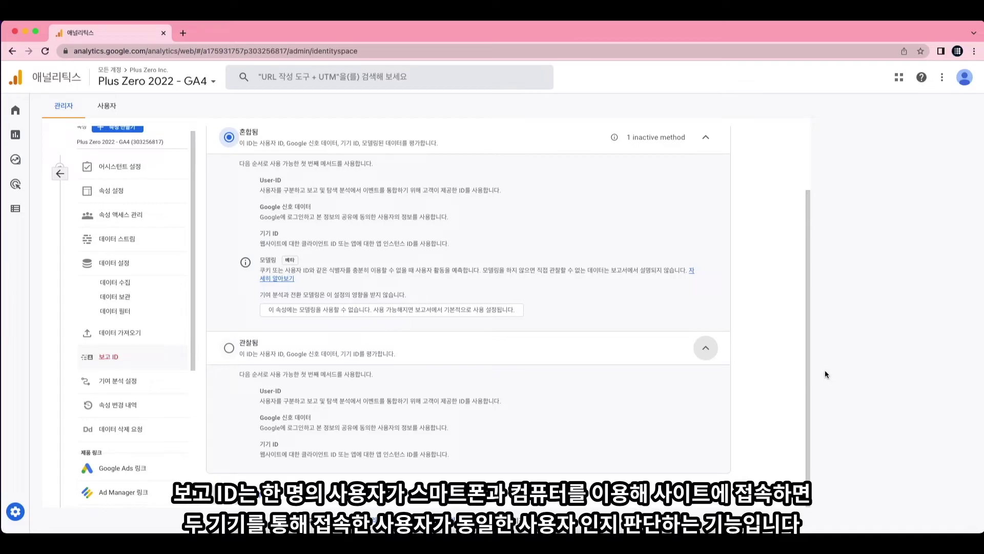
Select Observed as the reporting identity, then go to Attribution Settings (기여 분석 설정).
scroll(552, 349, "up", 1)
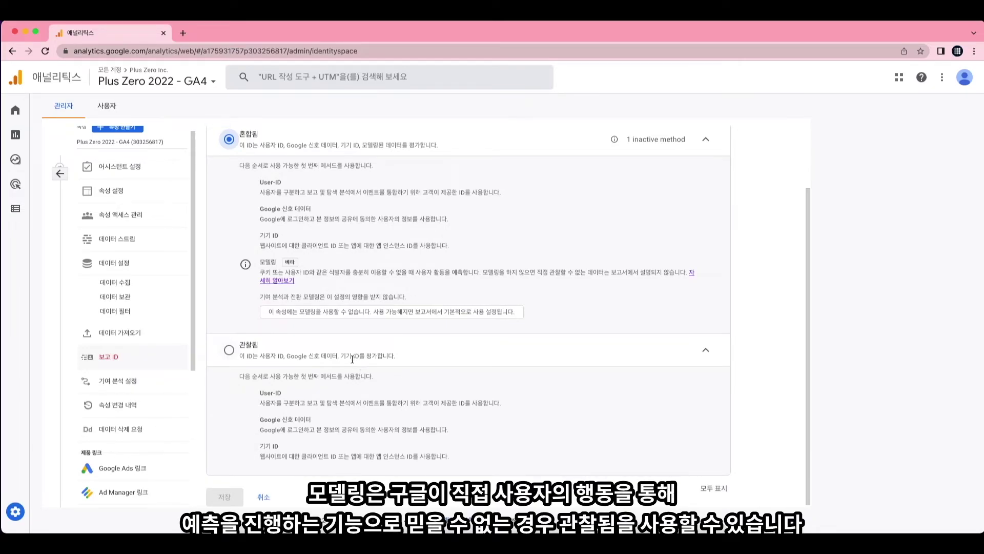
left_click(229, 351)
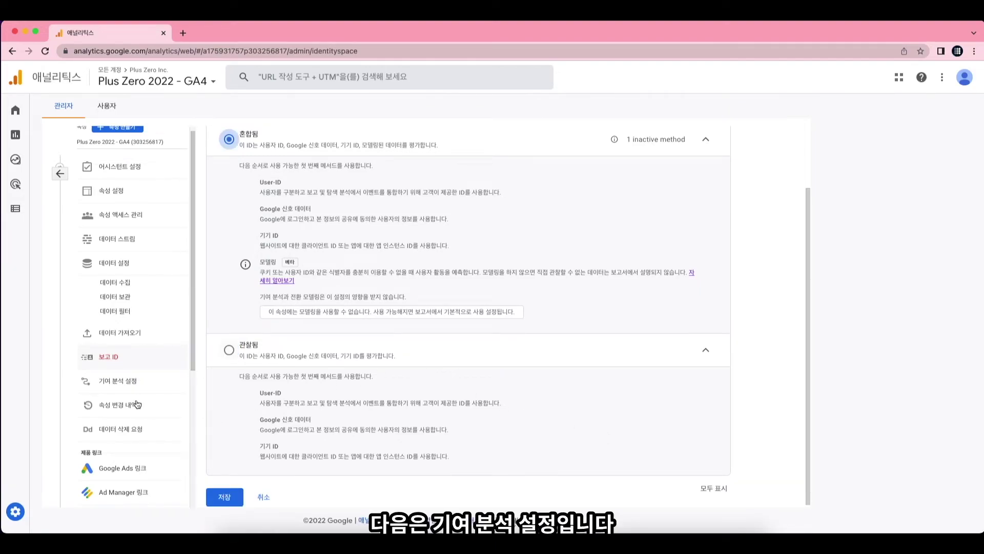
left_click(133, 392)
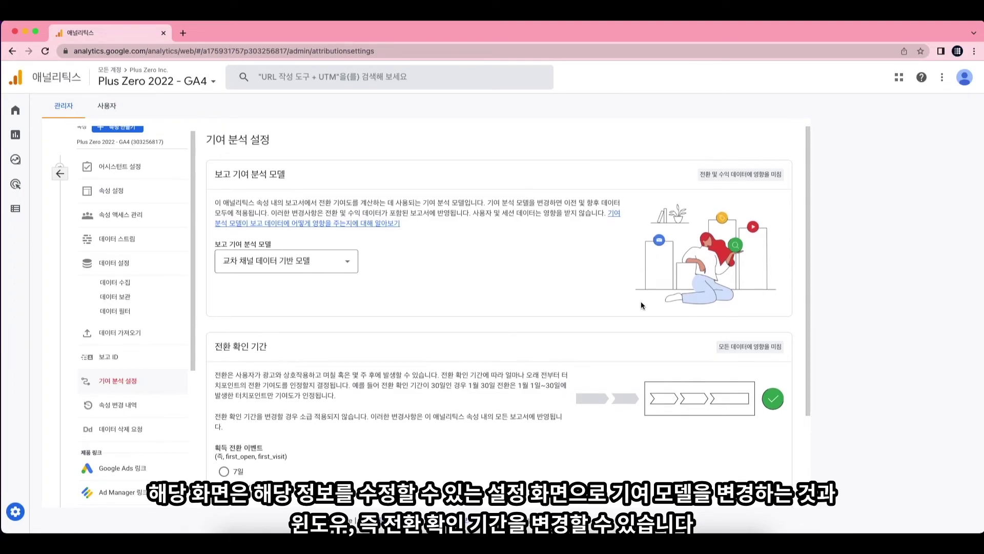
Review the attribution lookback window options, then go to Data Deletion Requests (데이터 삭제 요청).
scroll(473, 326, "down", 3)
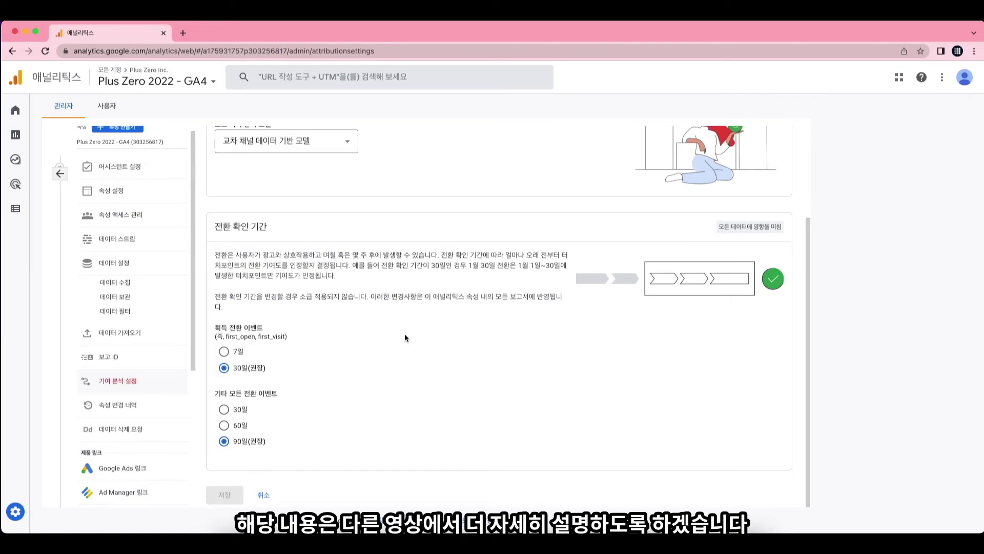
scroll(405, 337, "up", 1)
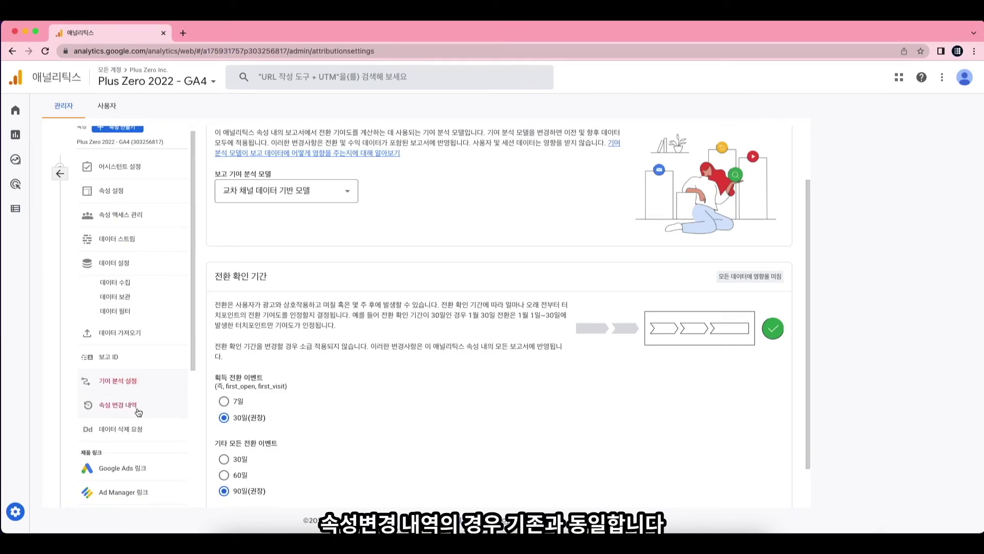
left_click(142, 437)
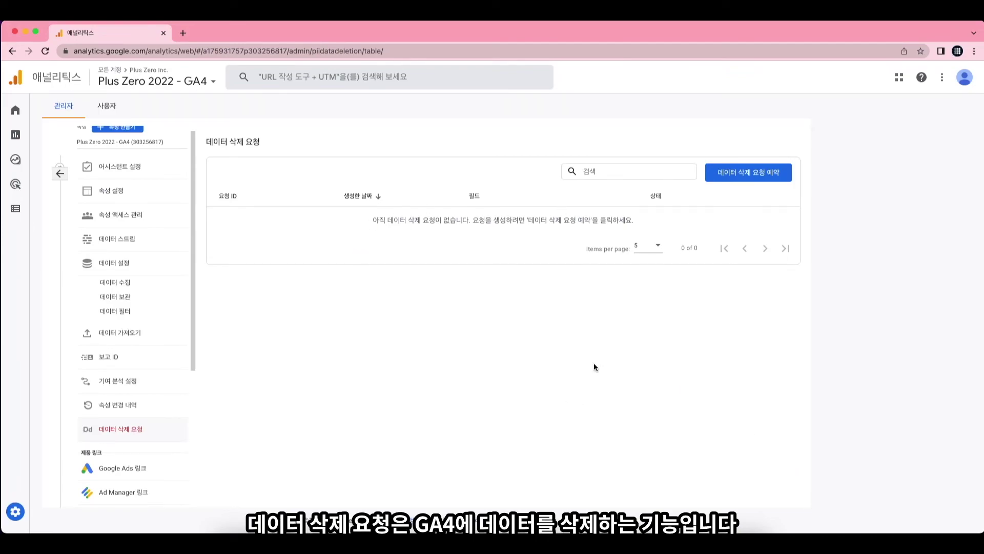
Start scheduling a data deletion request and check the available deletion types (삭제 유형).
left_click(759, 175)
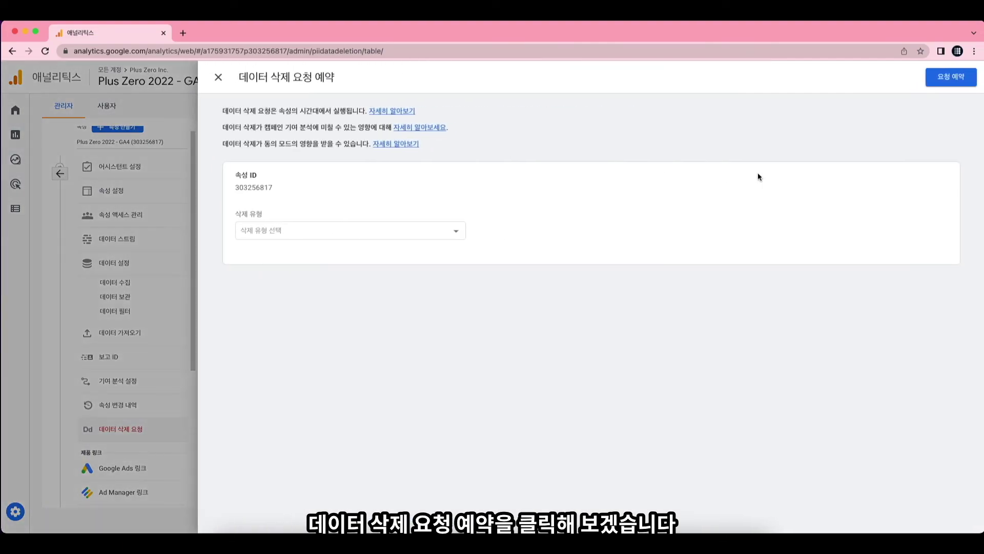
left_click(304, 236)
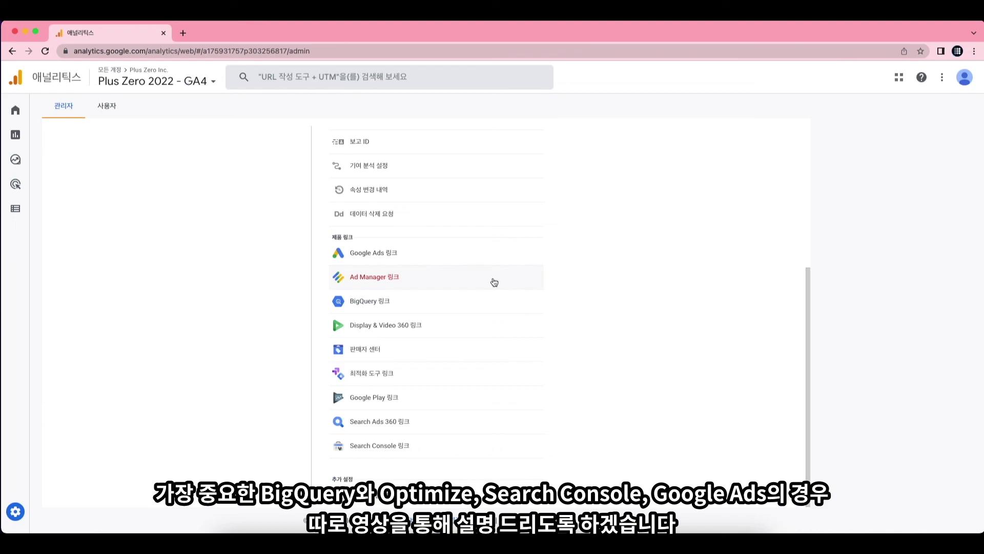
scroll(677, 321, "up", 5)
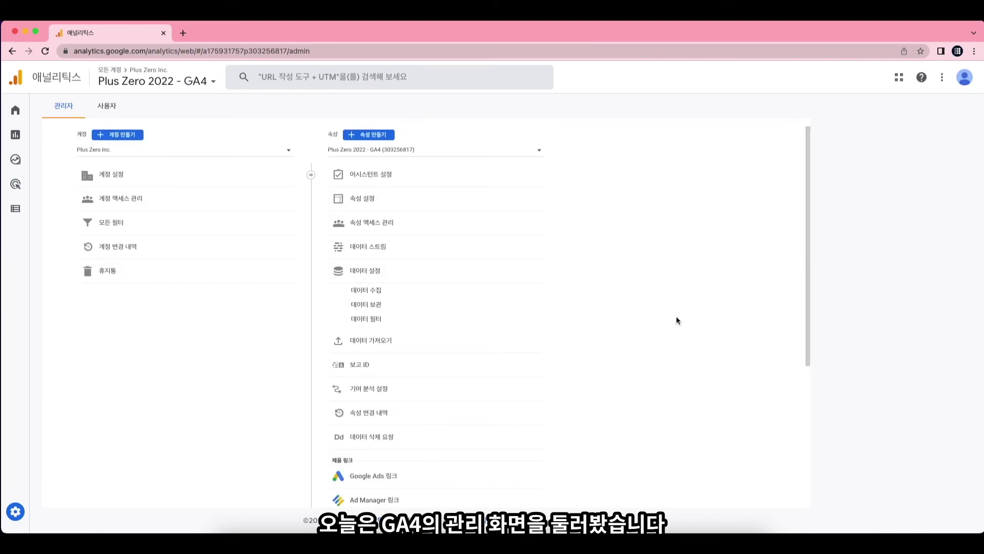